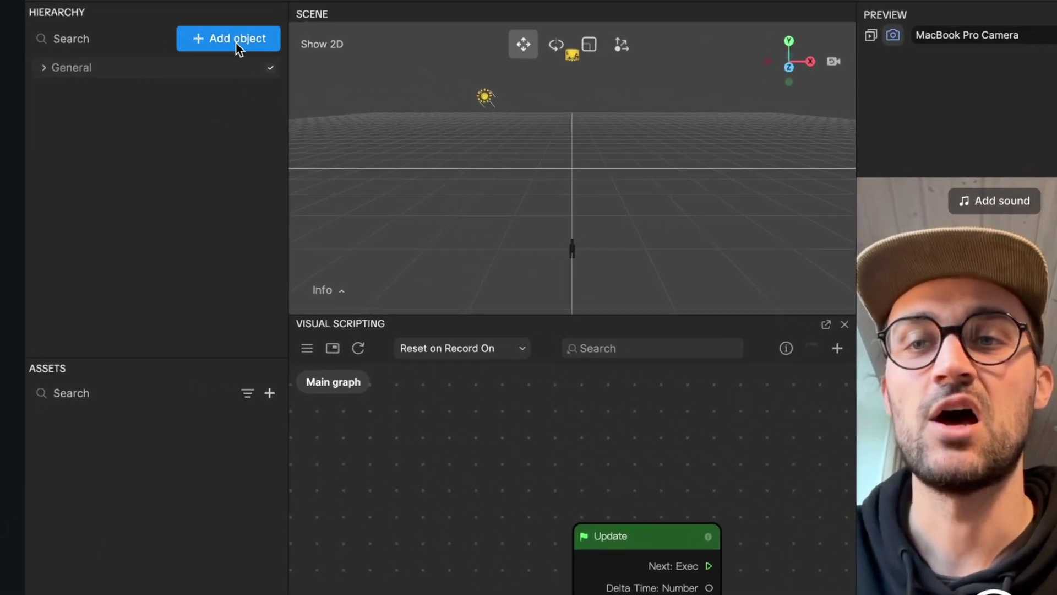
Step: Open the Add object list to show the Media Picker options
click(235, 41)
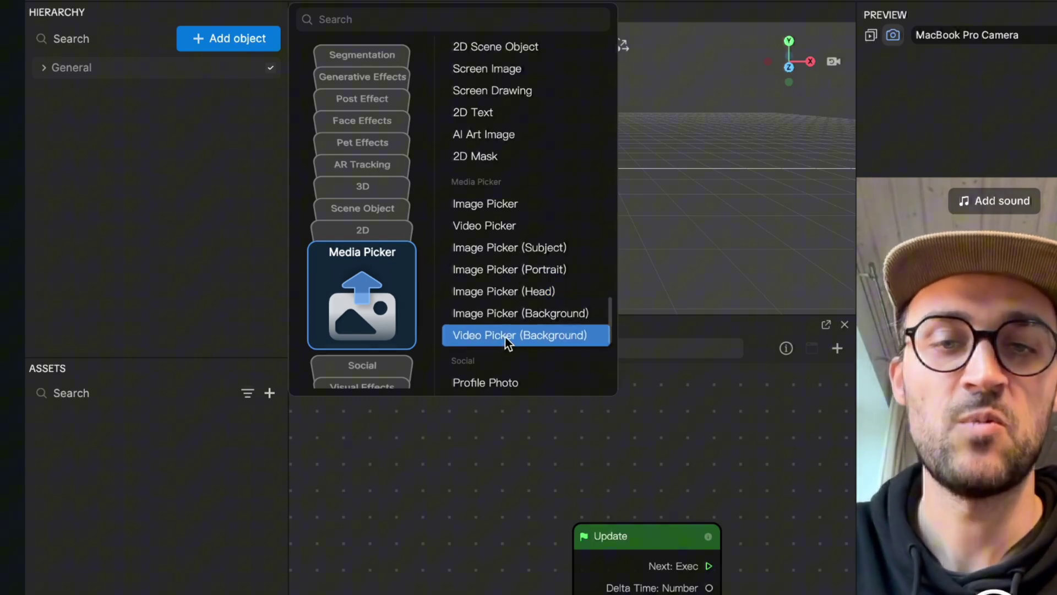
Step: Add a Video Picker (Background) object with its Portrait layer to the scene
click(507, 340)
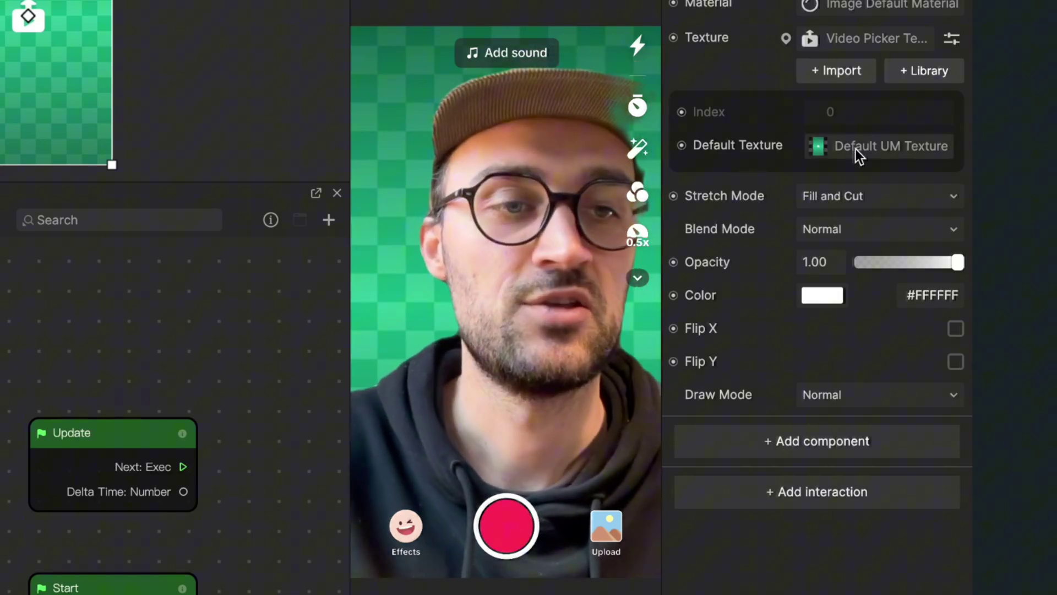
Step: Set the Video Picker's Default Texture to Environment Texture
click(855, 150)
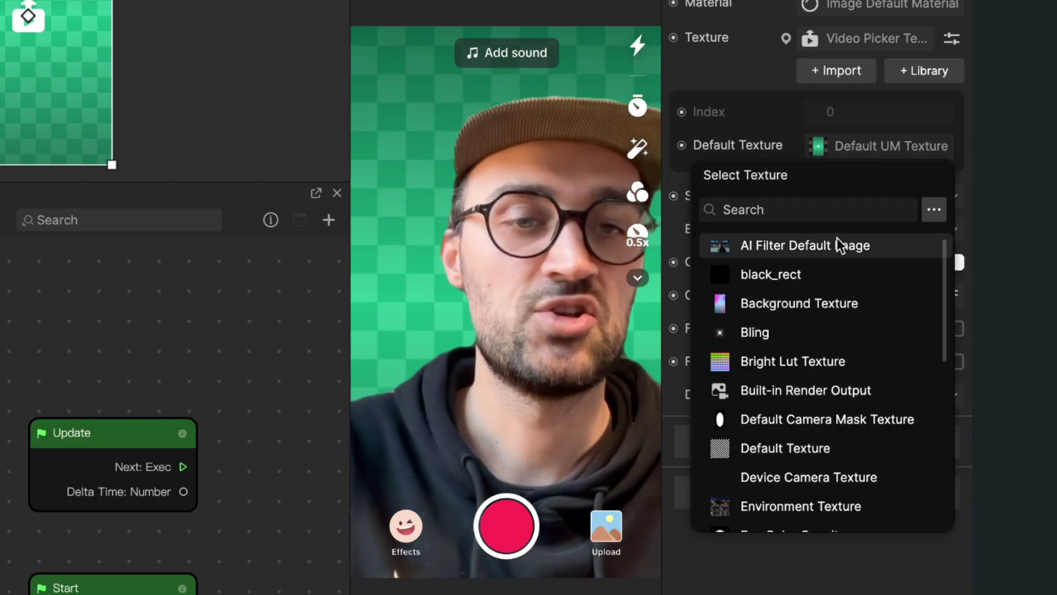
scroll(839, 355, down, 2)
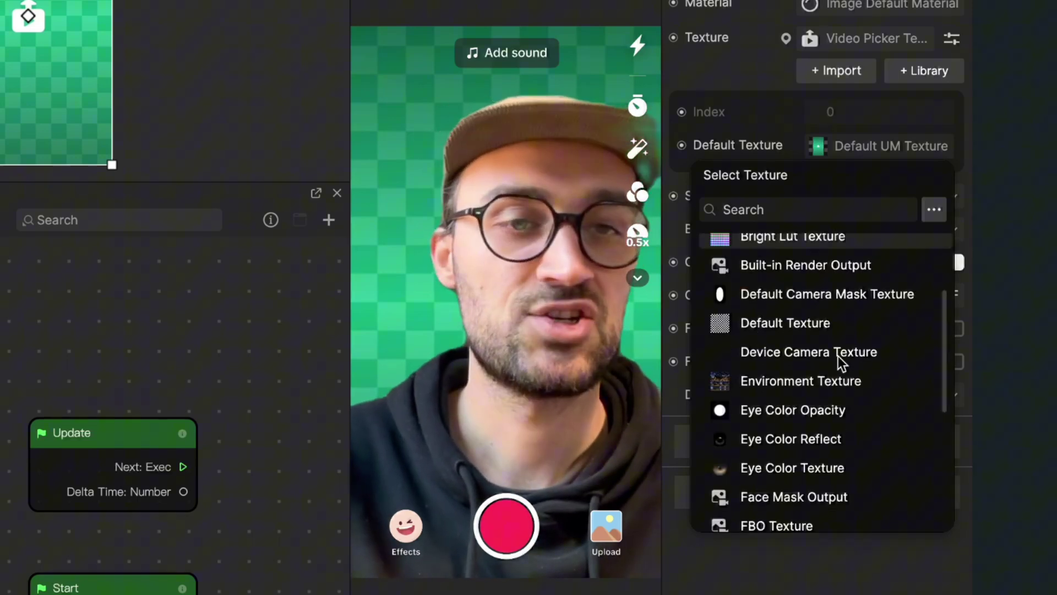
scroll(839, 356, down, 3)
scroll(838, 357, down, 2)
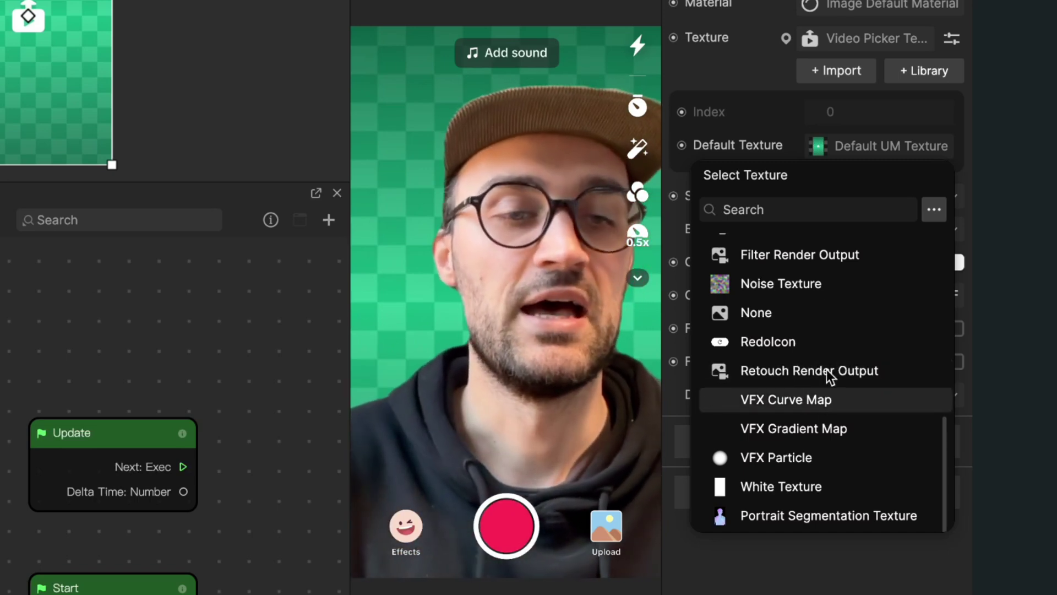
scroll(819, 284, up, 2)
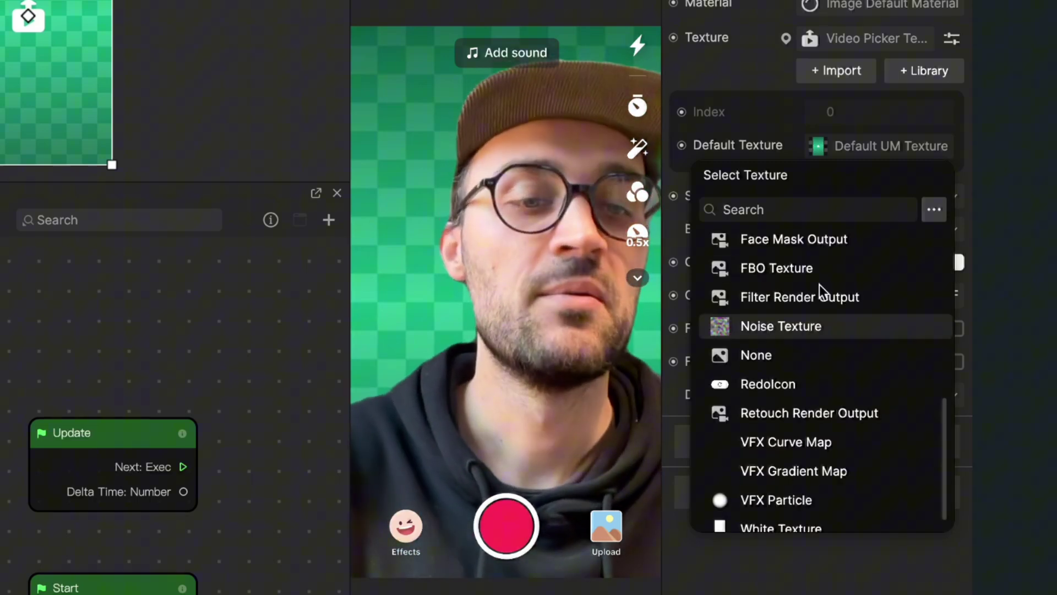
scroll(819, 284, up, 1)
scroll(814, 287, up, 2)
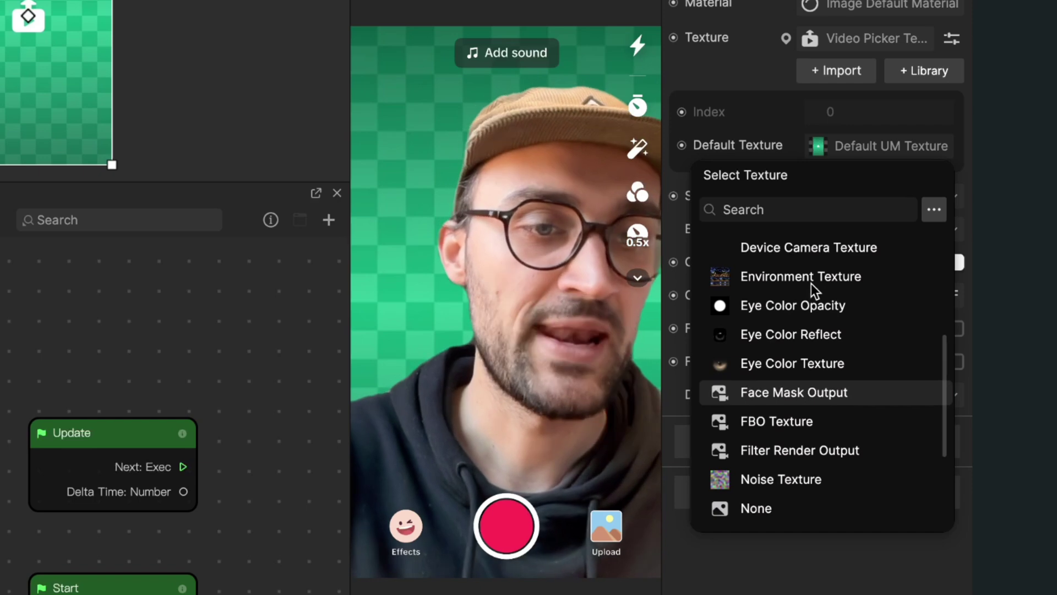
scroll(813, 287, up, 1)
click(800, 291)
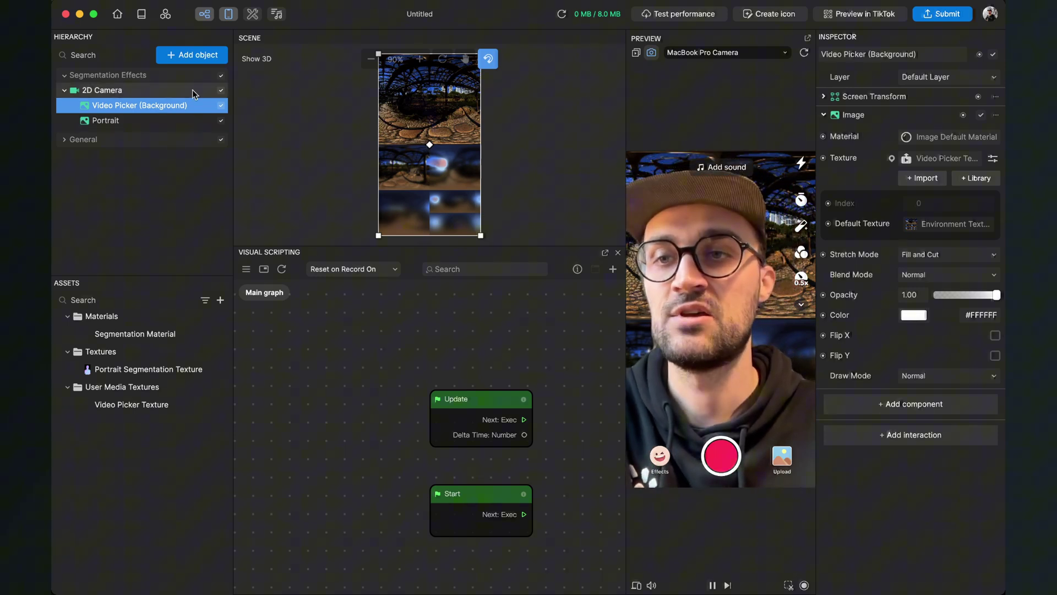
Step: After a rejected Image Picker (Background) attempt, delete the Segmentation Effects group
click(192, 59)
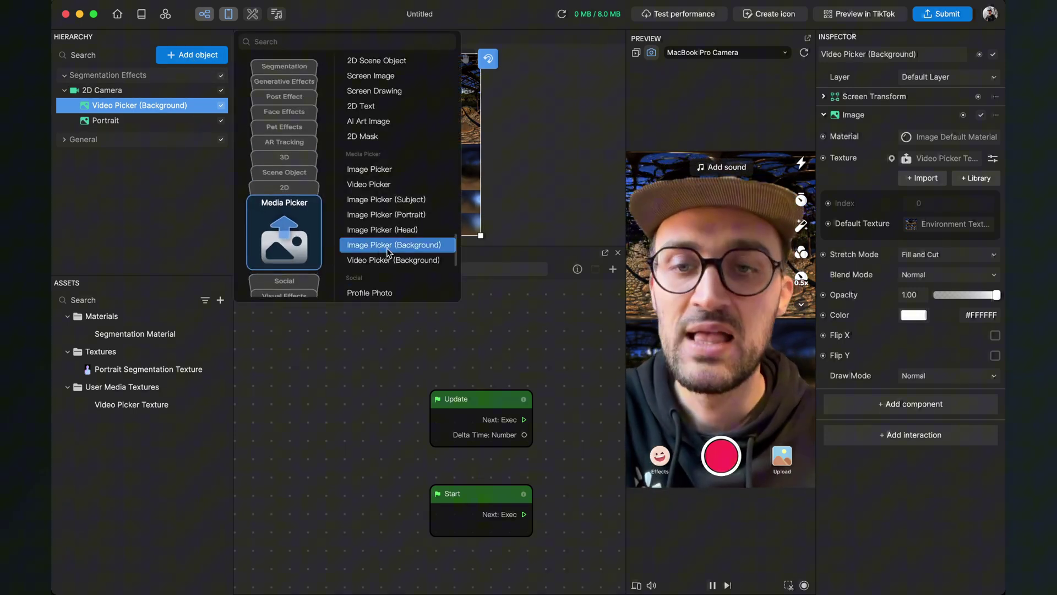
click(382, 245)
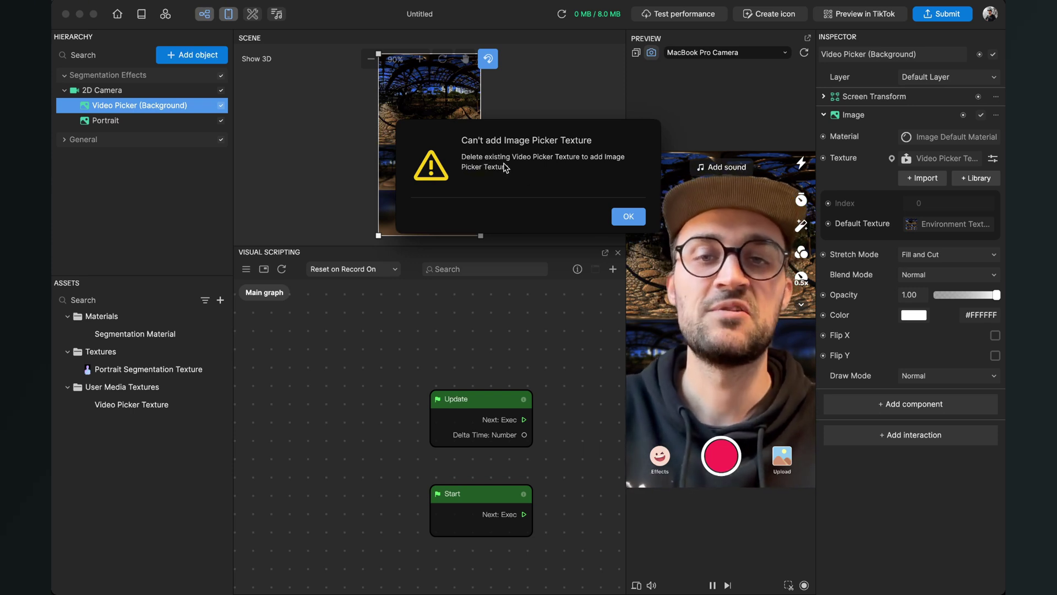
click(628, 218)
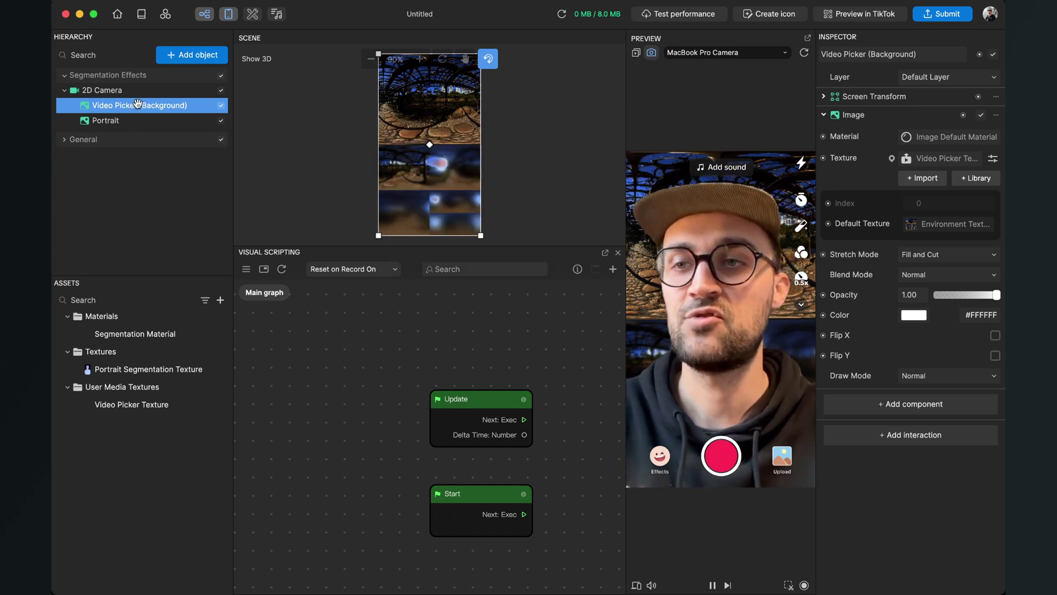
click(160, 76)
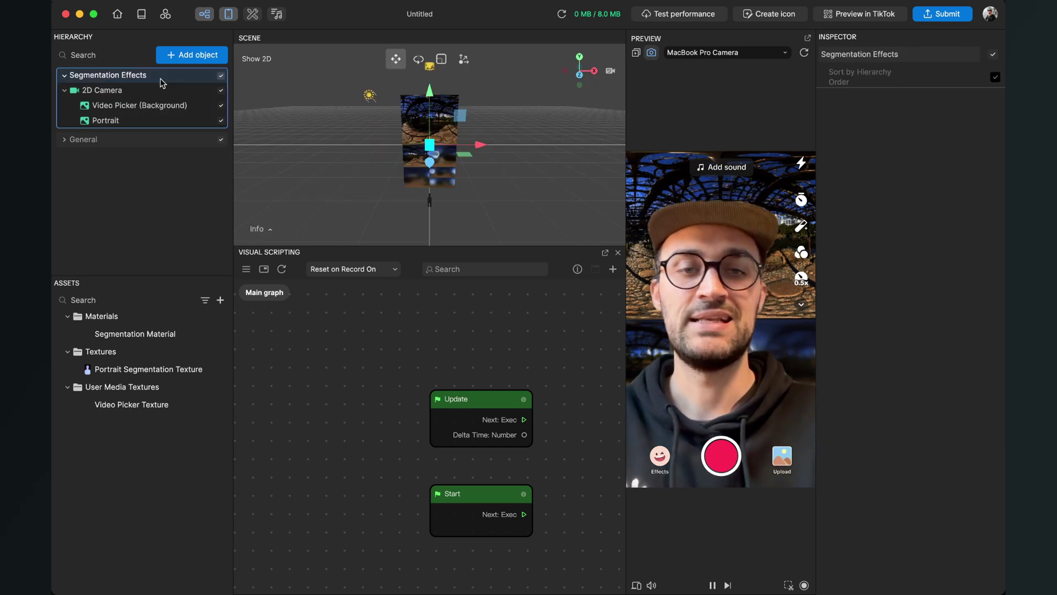
key(Delete)
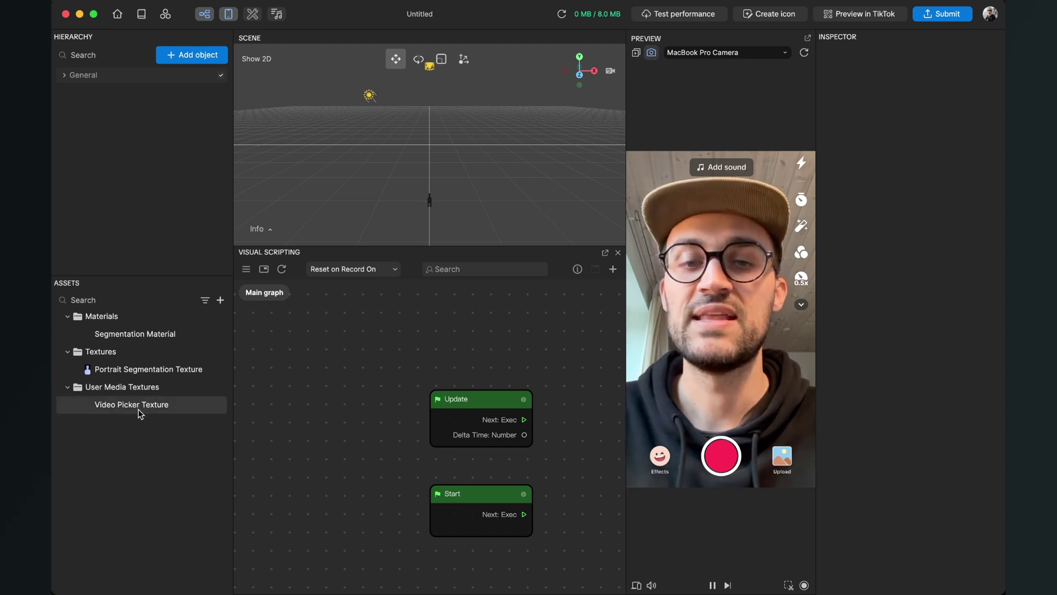
Step: After another rejected Image Picker attempt, delete the User Media Textures folder and Video Picker Texture
click(198, 59)
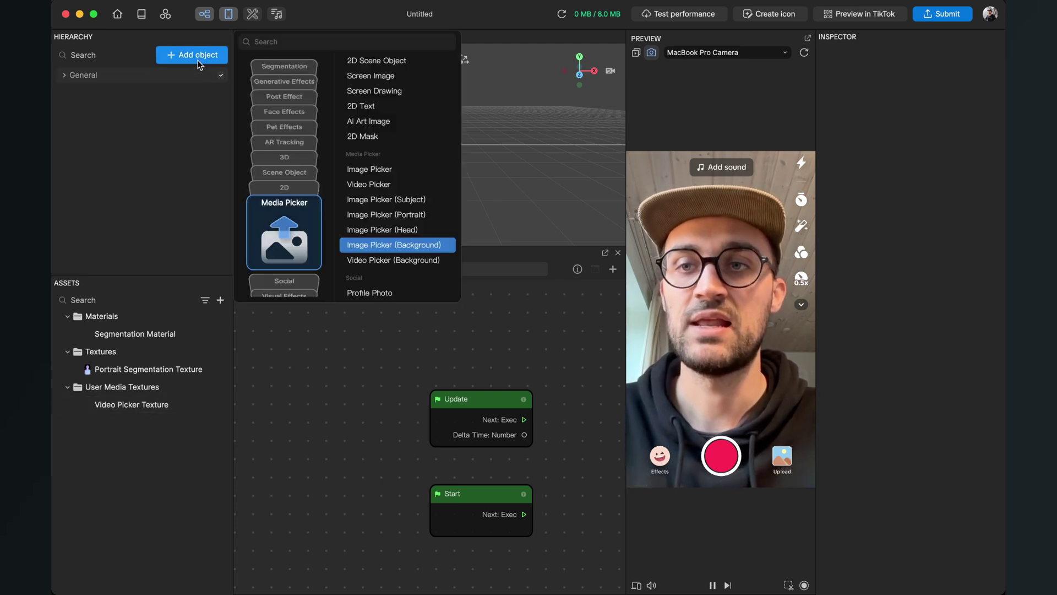
scroll(372, 165, up, 4)
scroll(331, 232, down, 4)
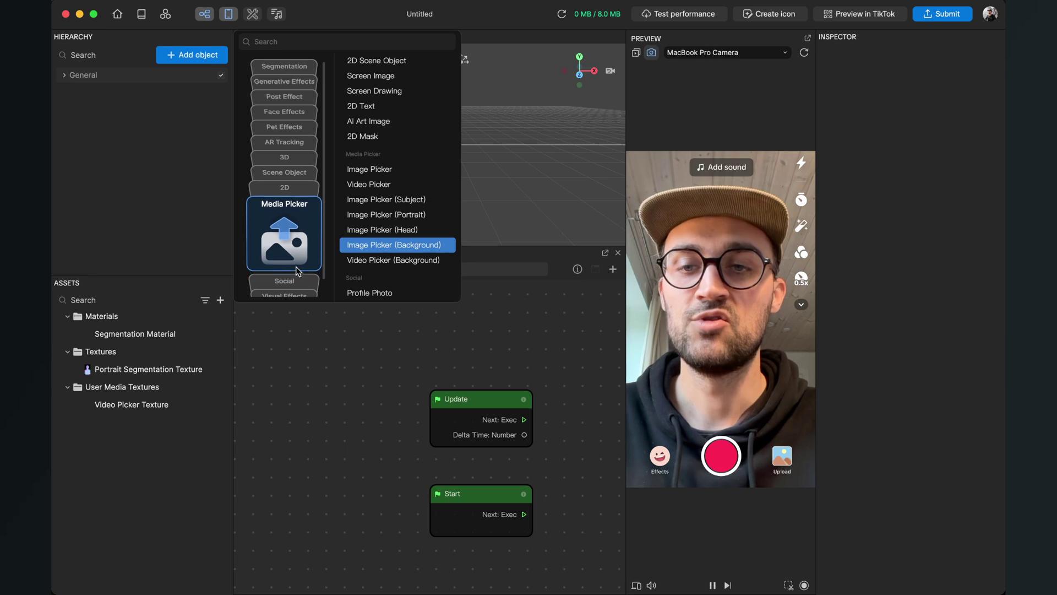
click(394, 245)
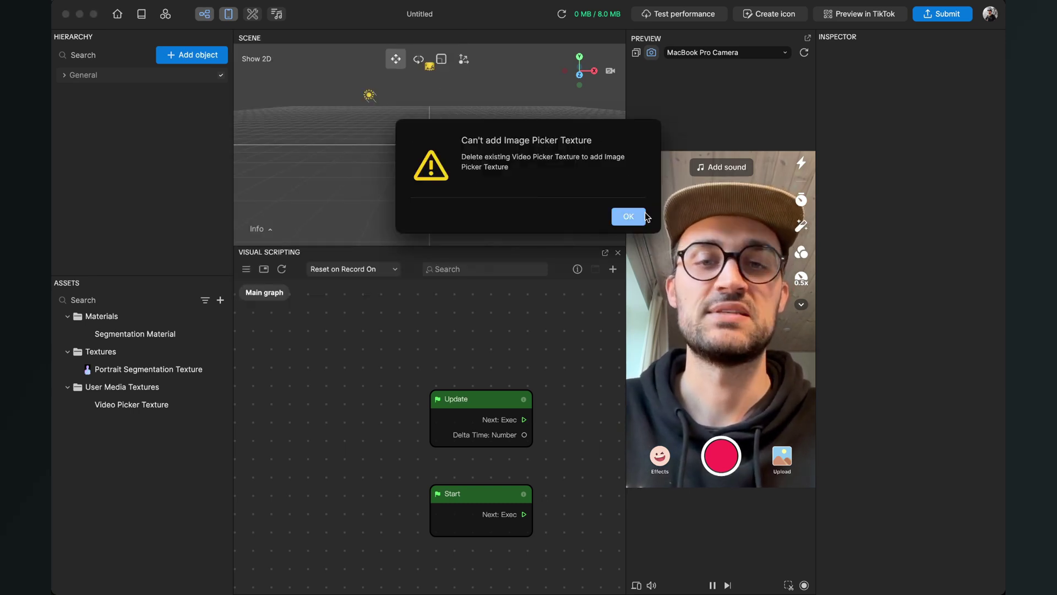
click(631, 217)
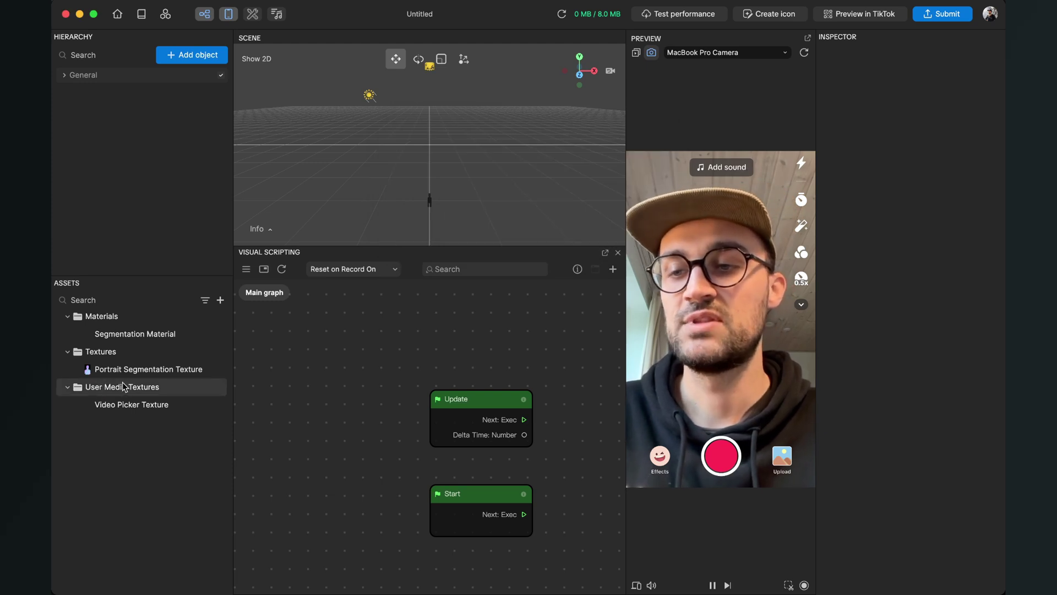
key(Delete)
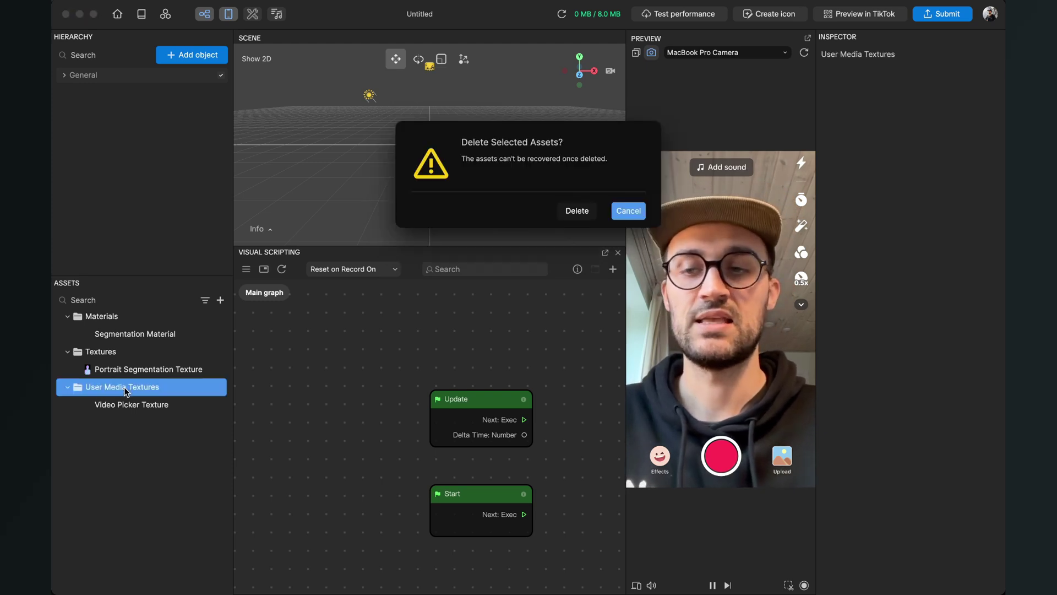
click(577, 211)
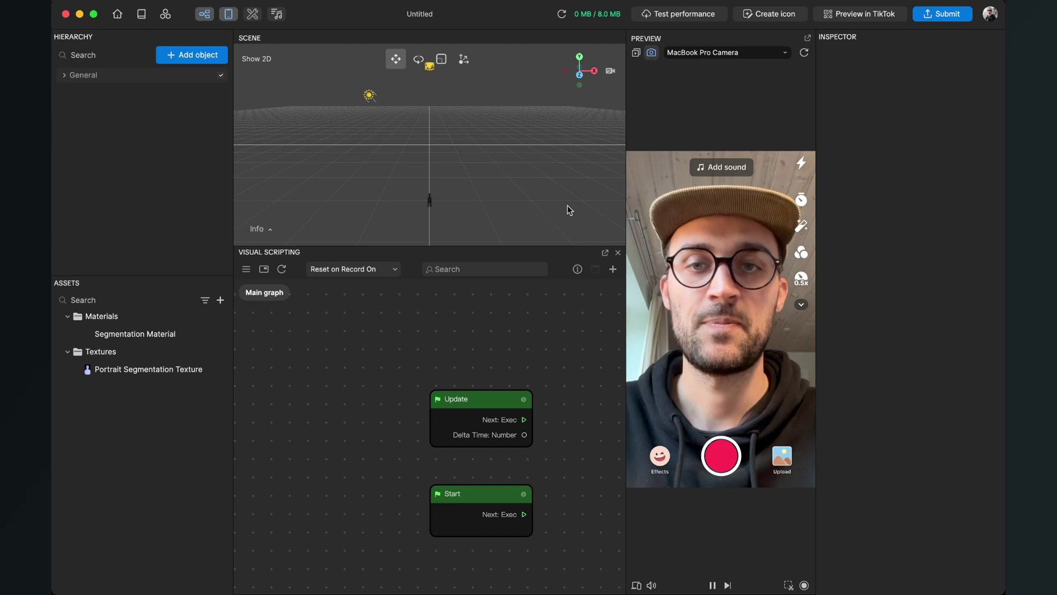
Step: Add a trial Image Picker (Background) object, then return to the Add object list
click(198, 54)
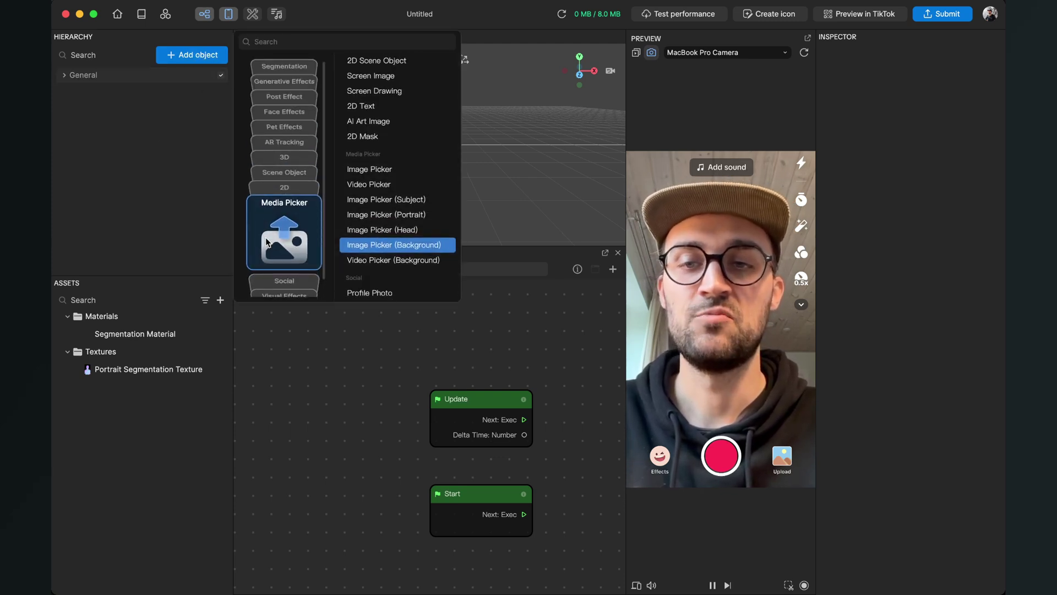
click(383, 247)
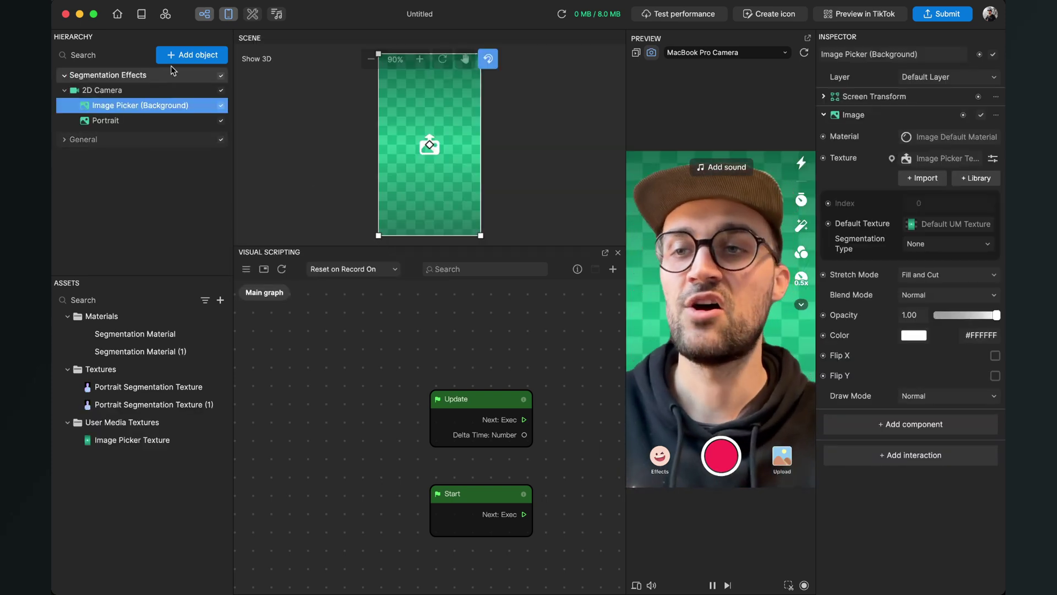
click(192, 54)
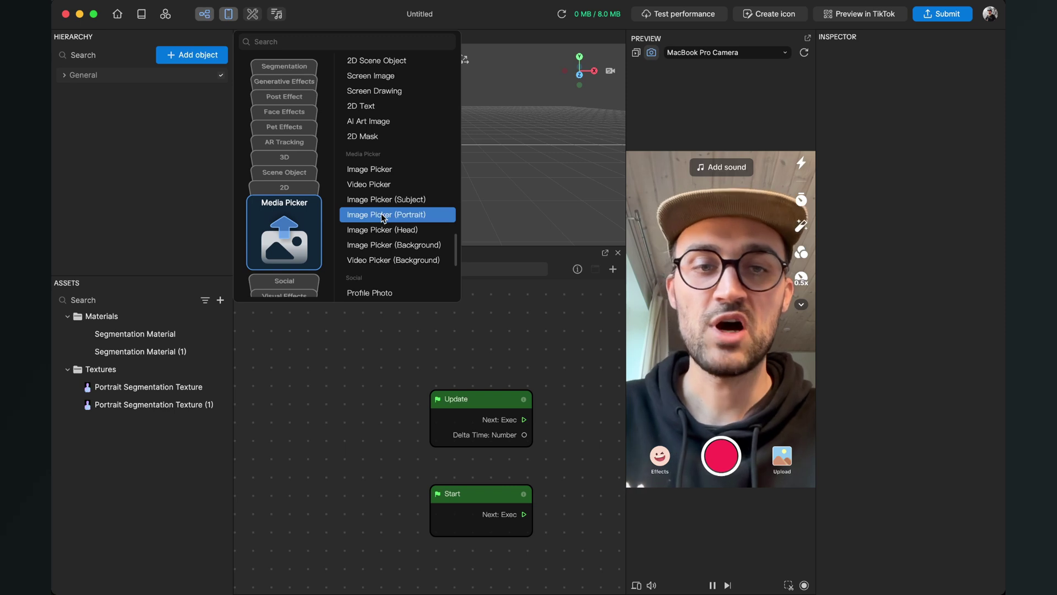
Step: Add an Image Picker (Portrait), then delete its 2D Foreground group
click(382, 213)
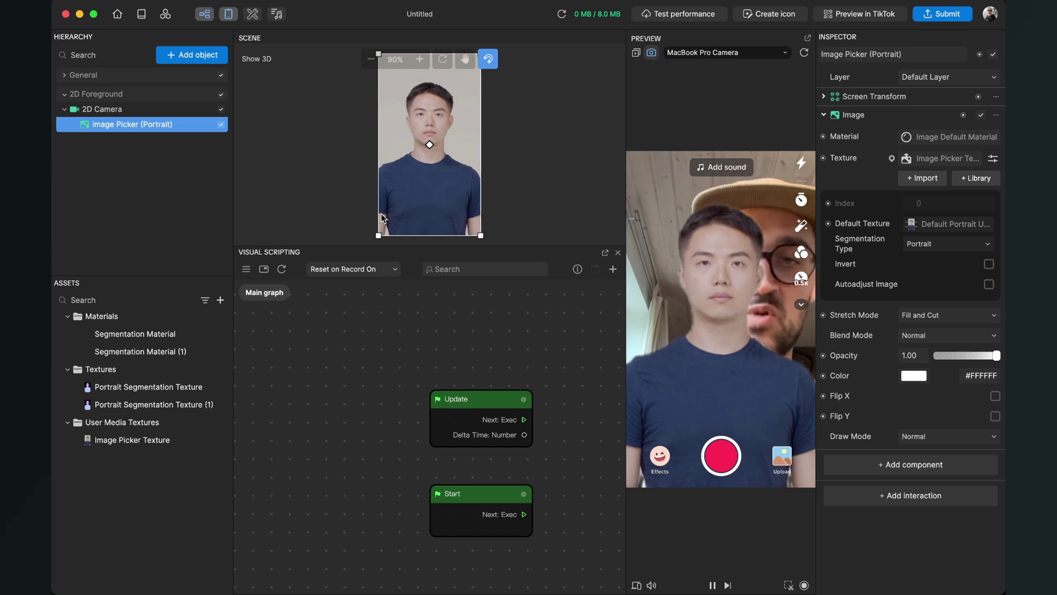
click(115, 94)
key(Delete)
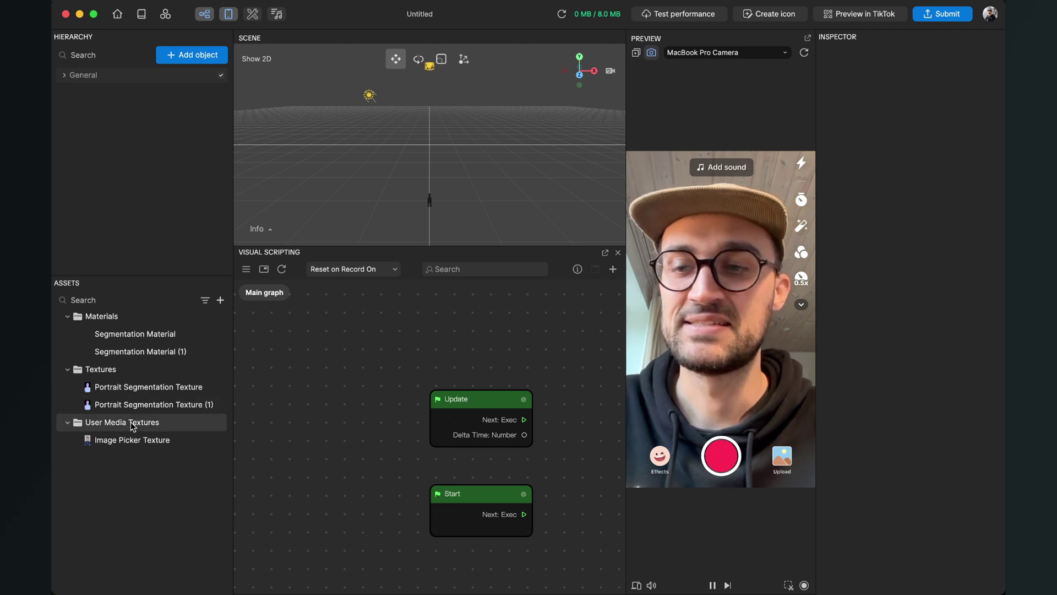
Step: Delete the User Media Textures folder and add a new Video Picker (Background)
click(137, 421)
key(Delete)
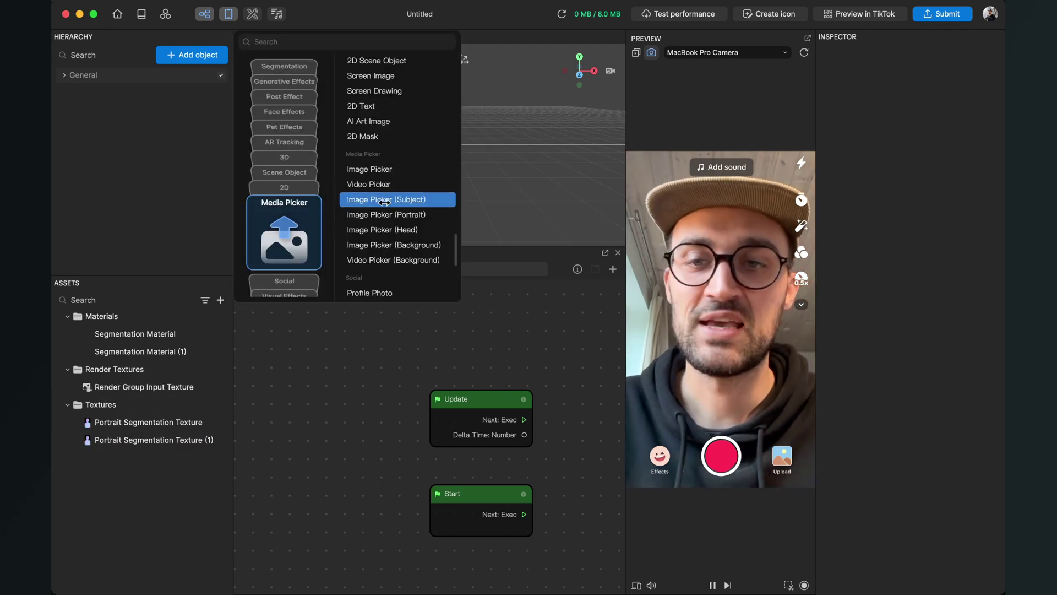
click(385, 260)
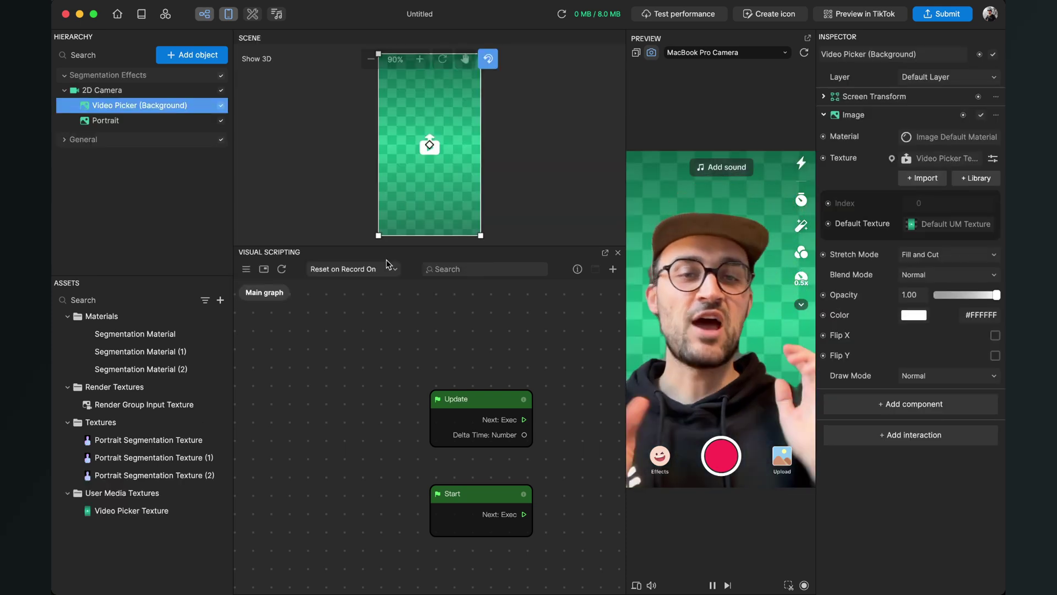